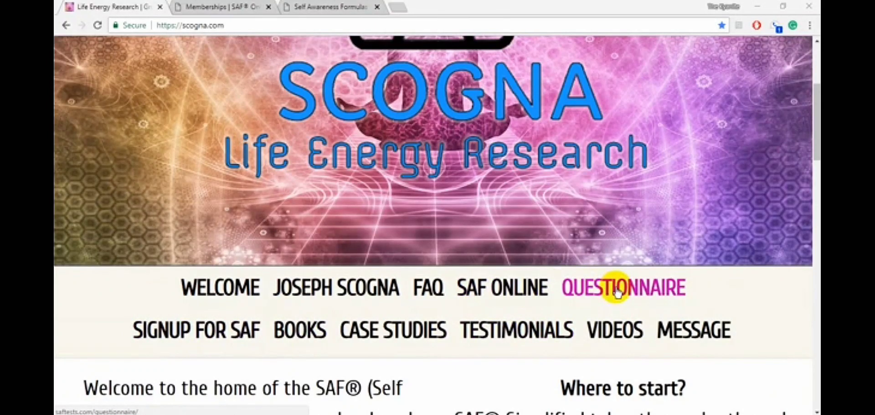
- Open the SAF signup page and look through the personal details section of the membership form
click(165, 340)
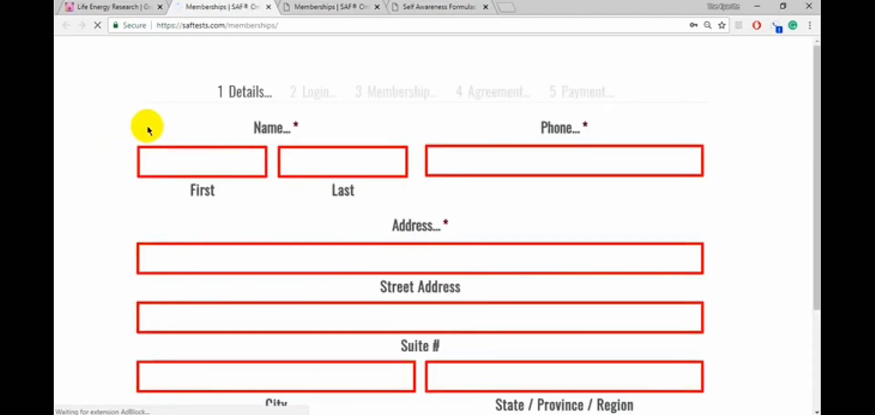
scroll(234, 215, down, 3)
scroll(236, 218, up, 2)
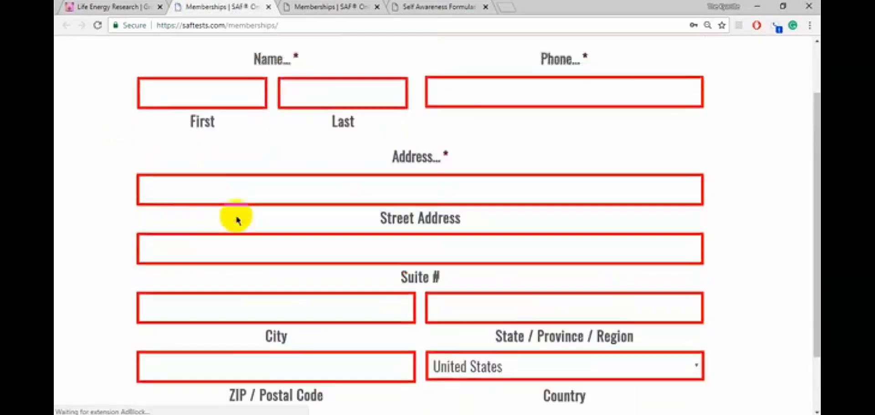
scroll(236, 219, up, 2)
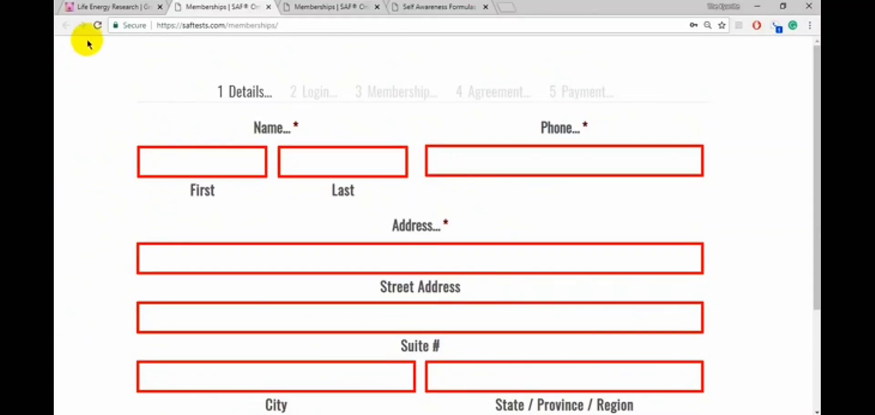
- Go back to the Scogna site, open SAF Online, and log in with the prefilled practitioner credentials after confirming being human
click(111, 9)
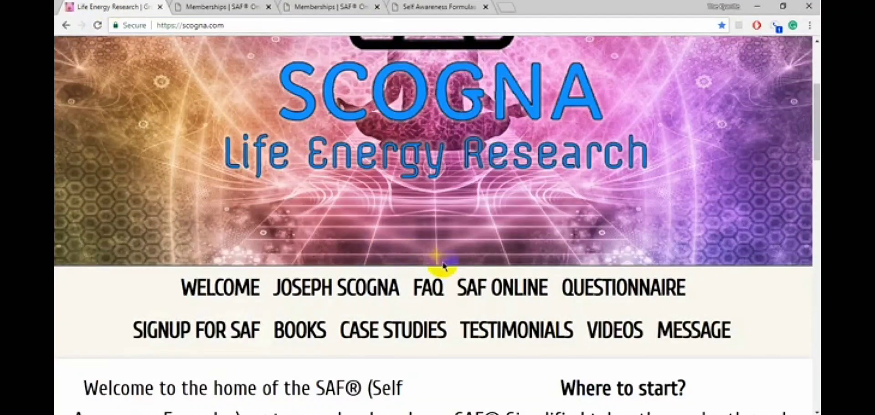
click(517, 295)
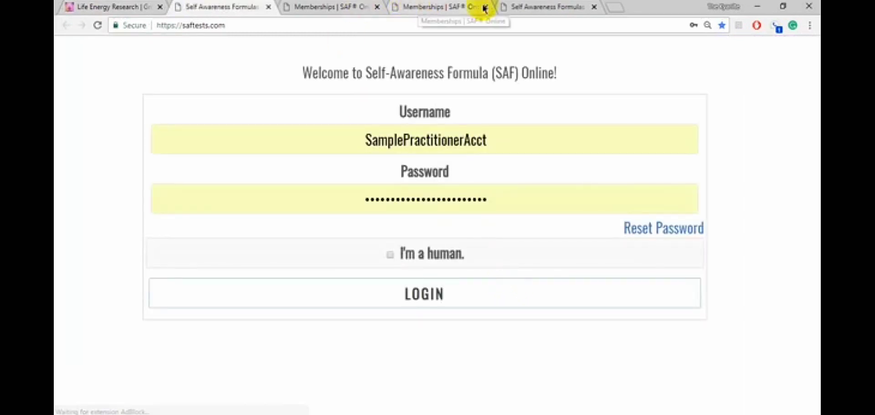
click(539, 9)
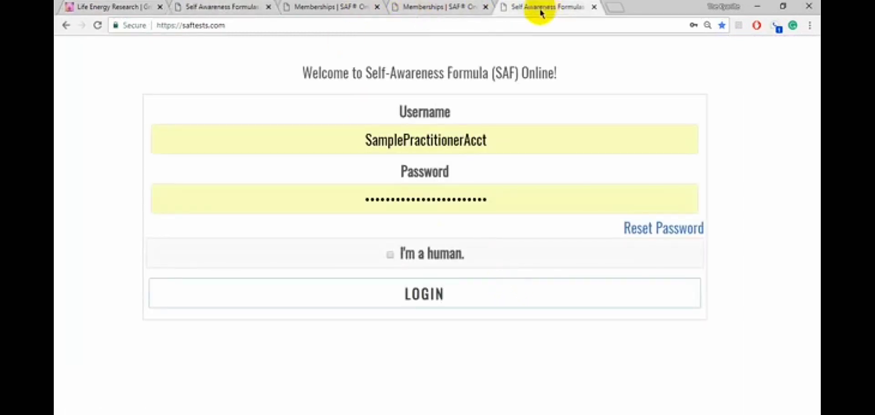
click(390, 254)
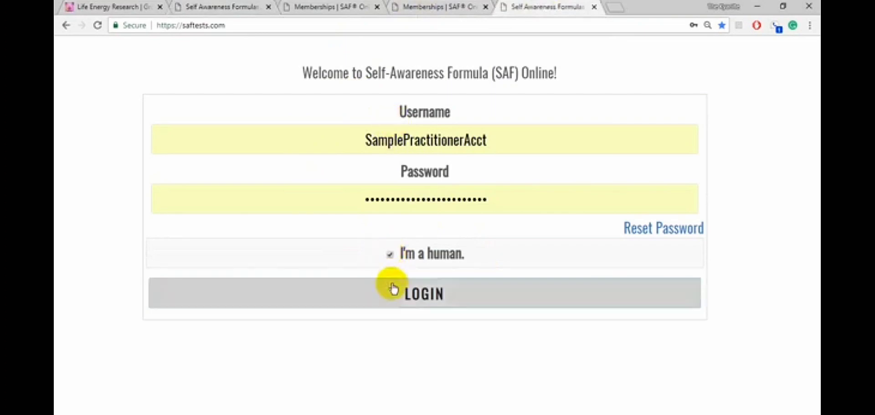
click(411, 297)
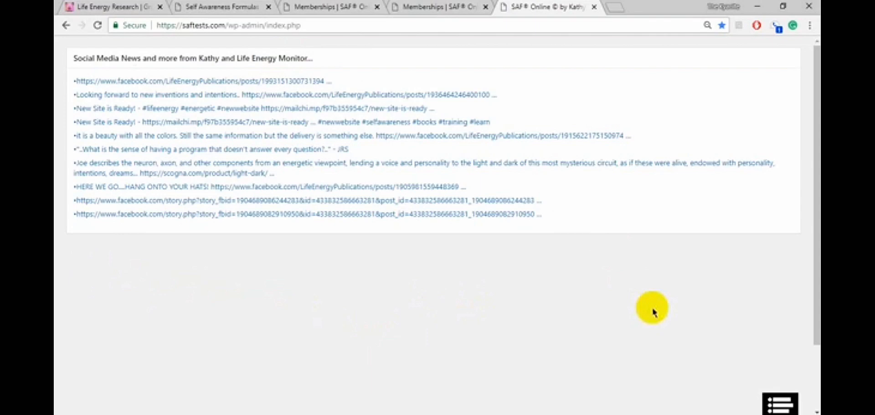
- Visit the Manage SAF Online page and open the form for adding a client
click(777, 408)
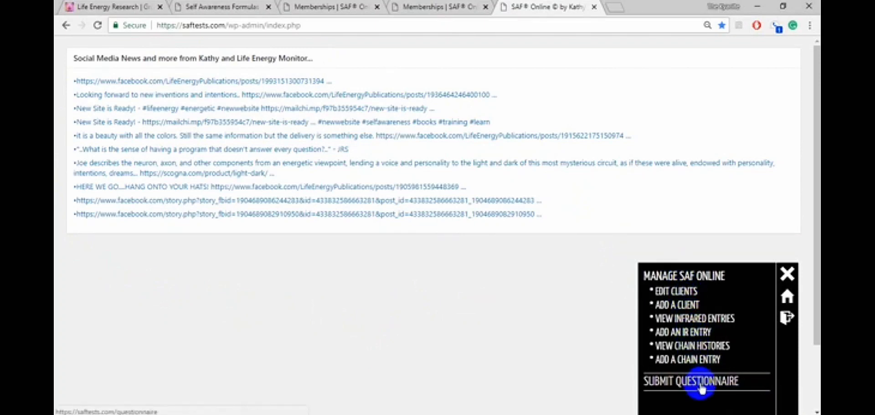
click(681, 278)
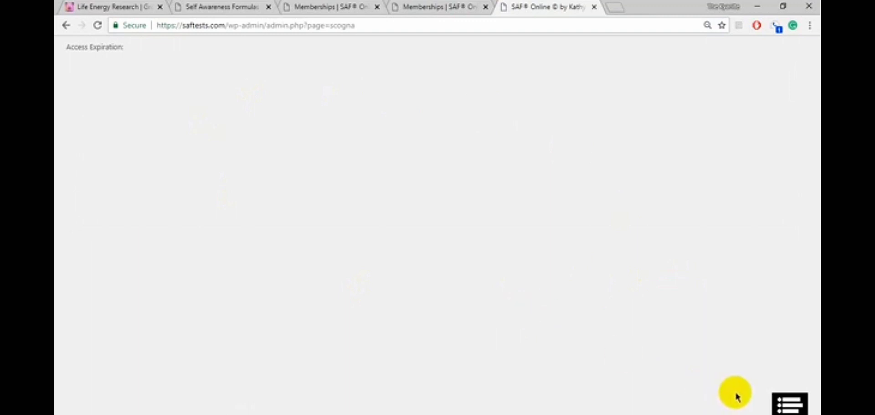
click(790, 403)
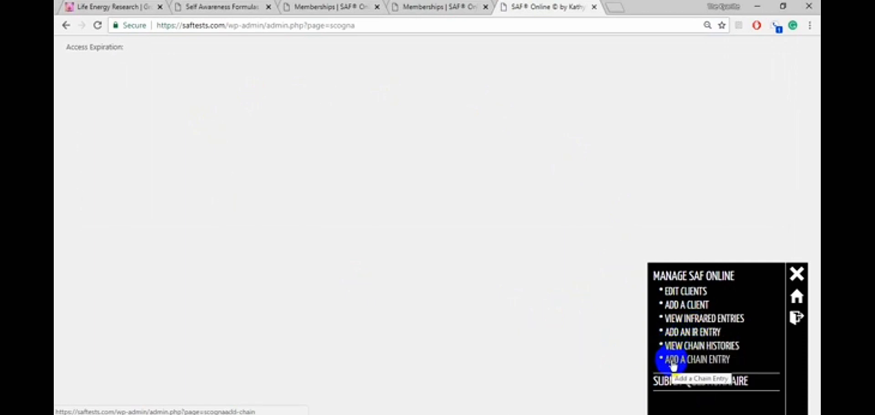
click(678, 307)
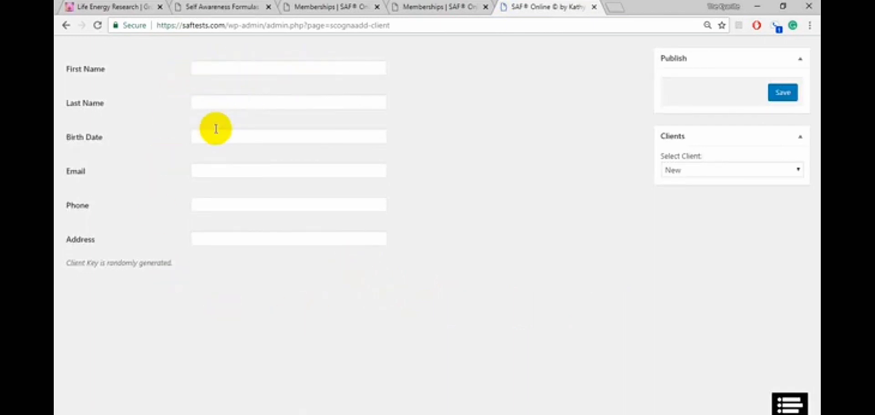
- Enter the new client's first and last name
click(211, 66)
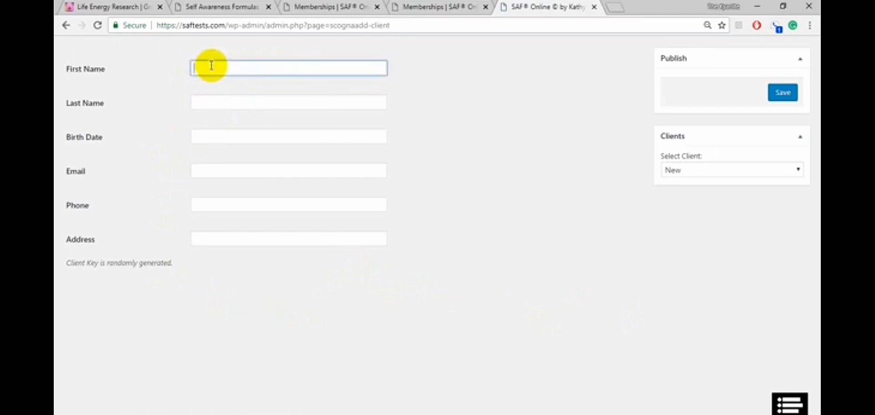
text(John)
key(Tab)
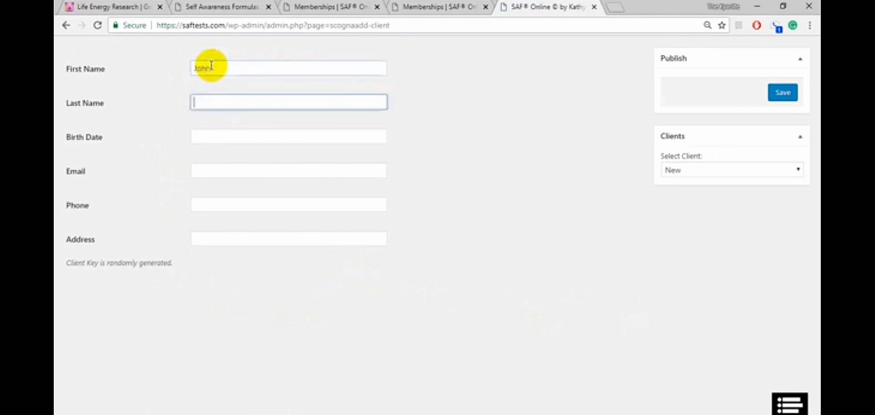
text(Jo)
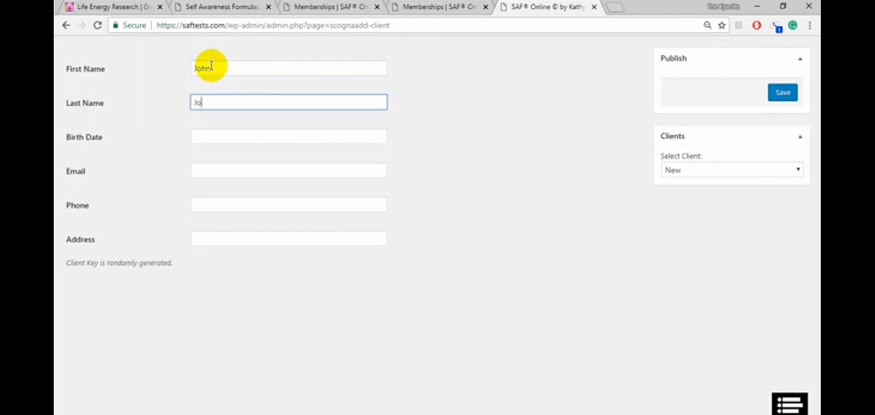
text(hn3)
key(Tab)
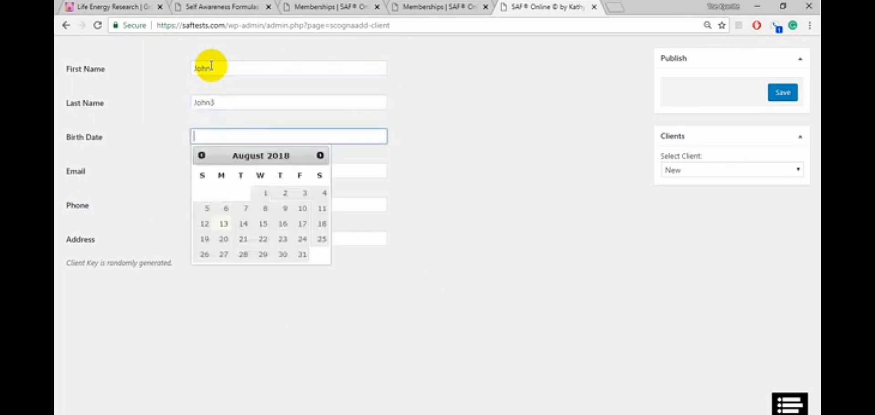
- Set the client's birth date by picking the month and day and correcting the year
click(201, 155)
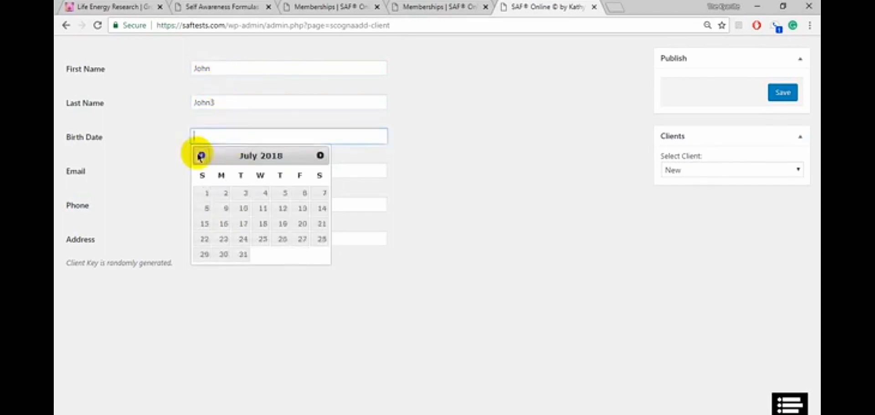
click(201, 156)
click(201, 155)
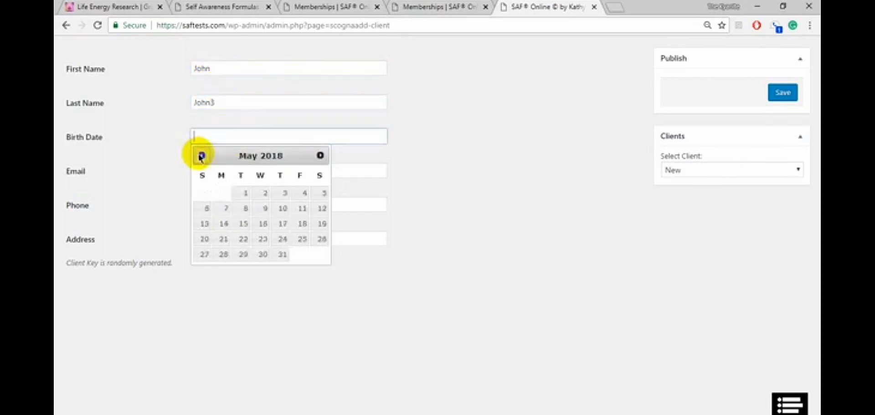
click(224, 239)
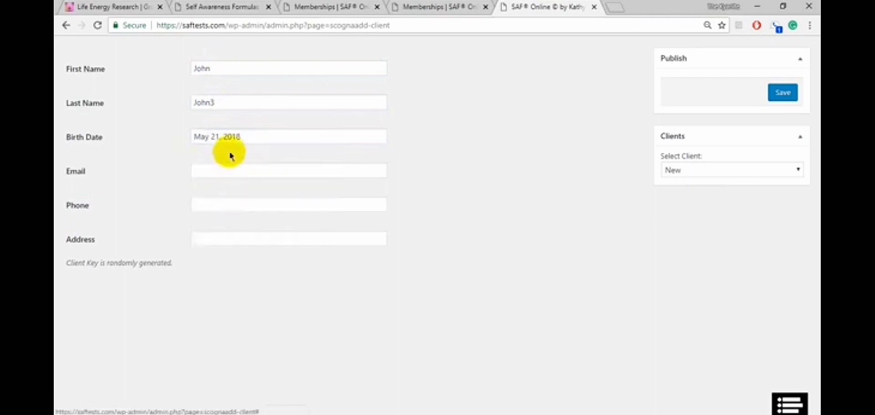
double_click(241, 135)
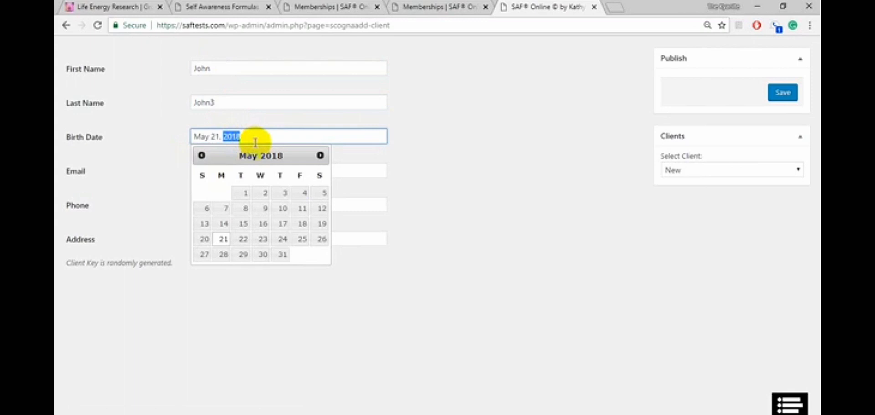
text(1984)
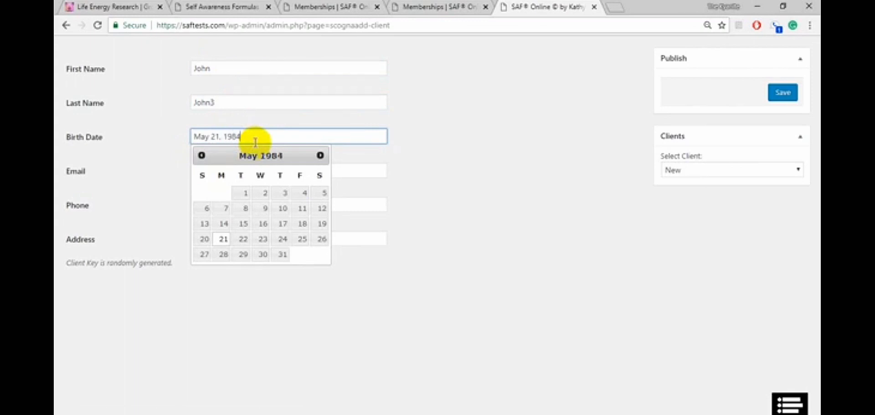
click(224, 239)
- Fill in the client's e-mail address
click(219, 171)
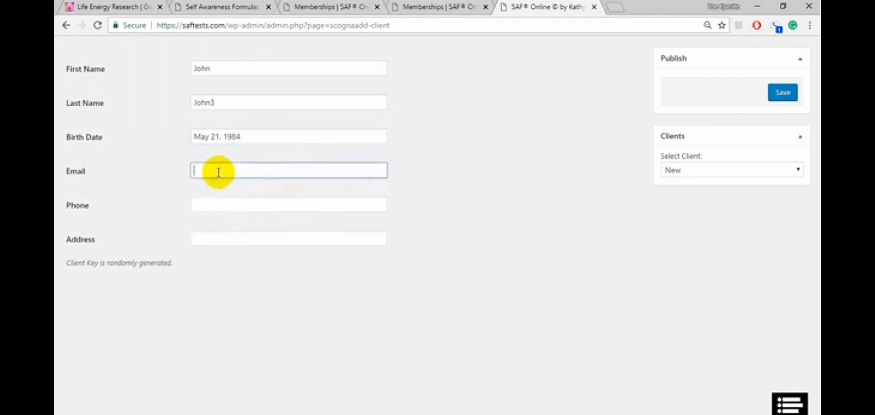
text(johnjohn3@smapl)
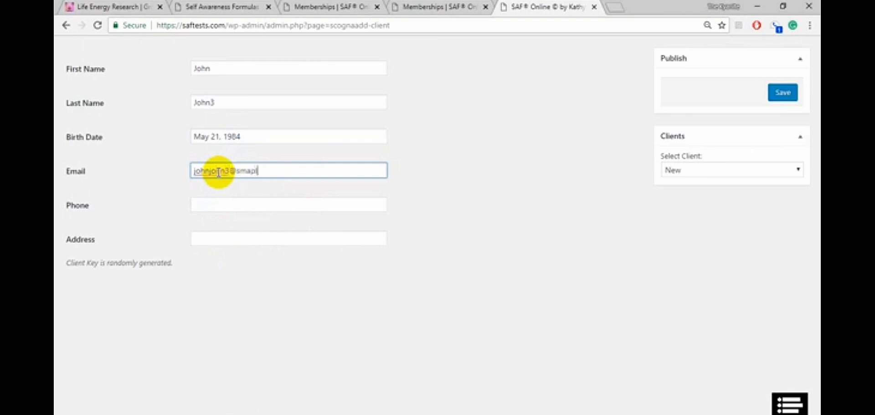
text(e.com)
- Enter the client's phone number, leave the address empty, and save the new client
click(203, 205)
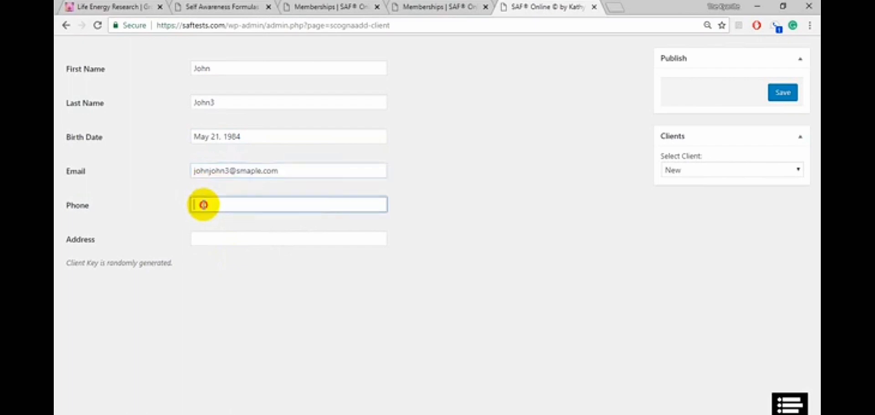
text(555-555-5555)
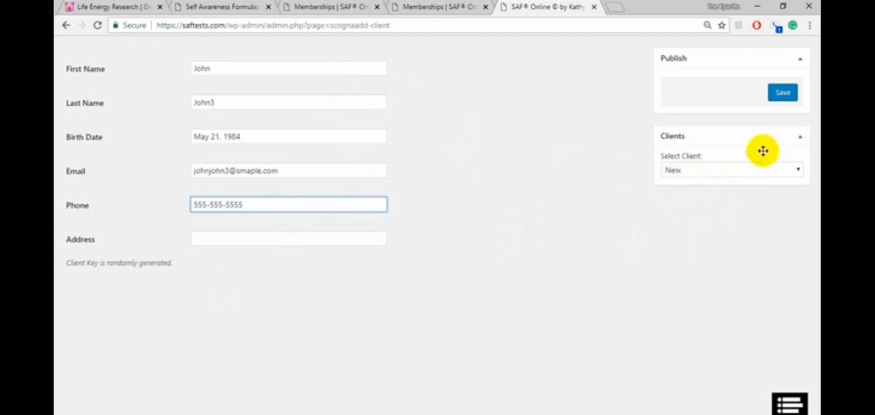
click(782, 103)
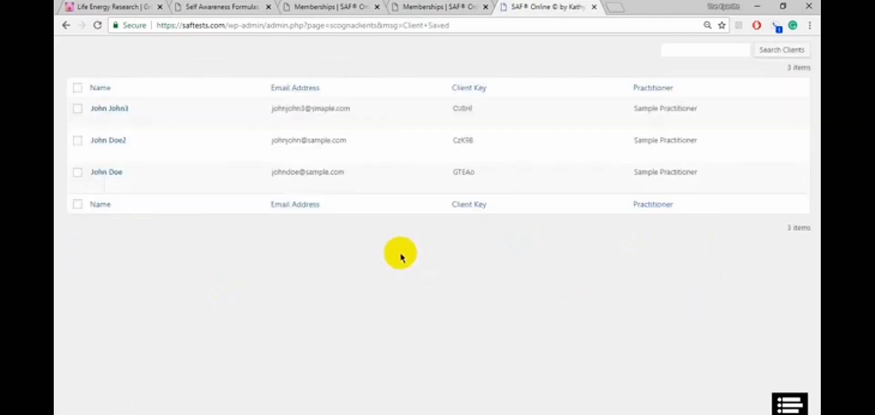
mouse_move(107, 105)
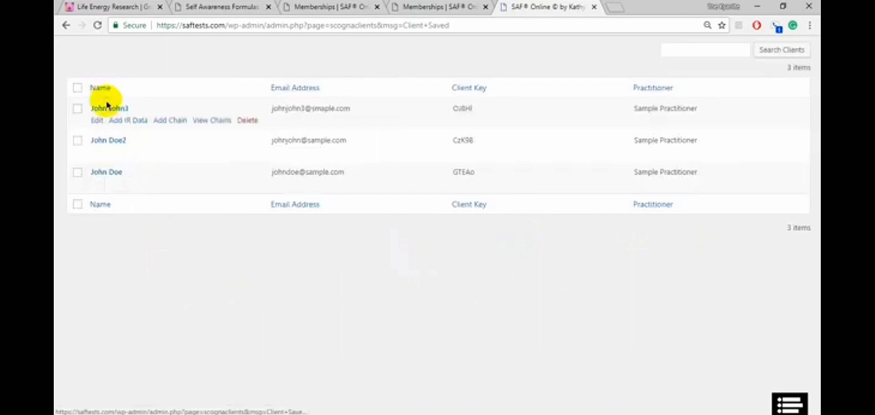